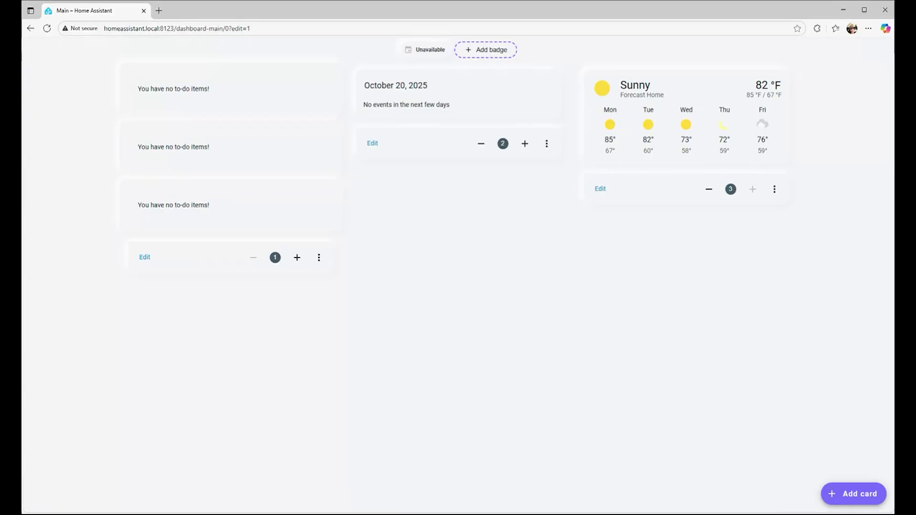
pyautogui.write('k')
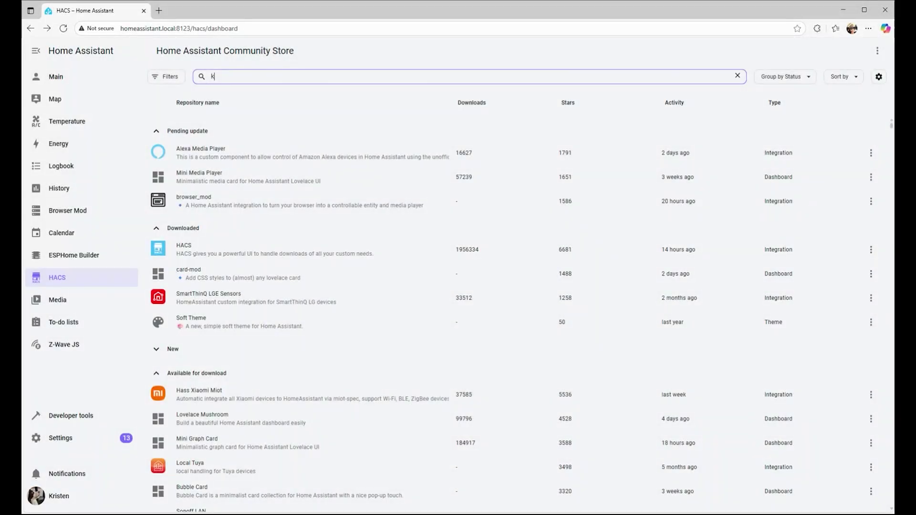
pyautogui.write('ios')
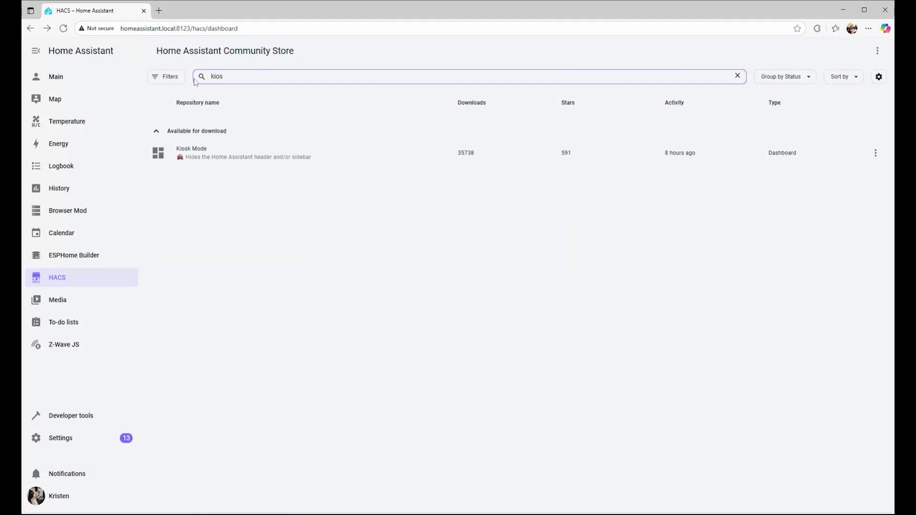
# Download the Kiosk Mode repository from HACS and confirm the download.
pyautogui.click(316, 155)
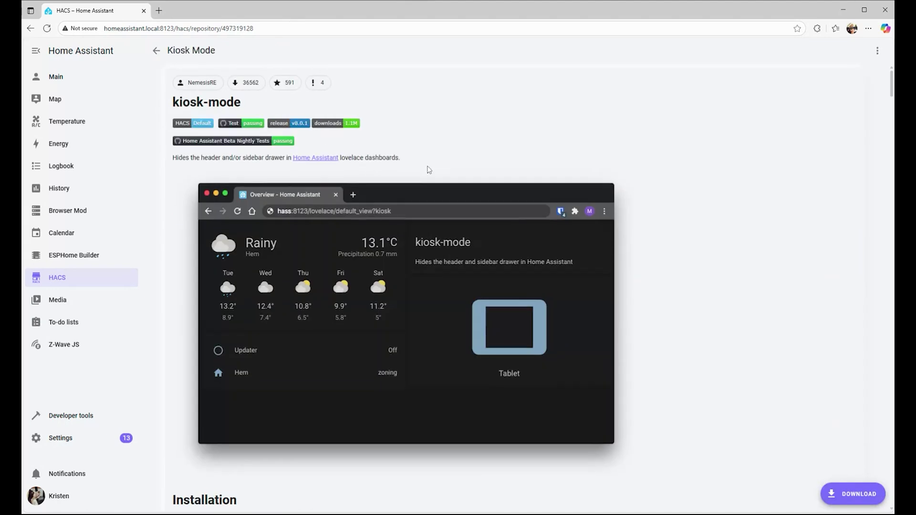
pyautogui.scroll(-5, 428, 167)
pyautogui.click(857, 497)
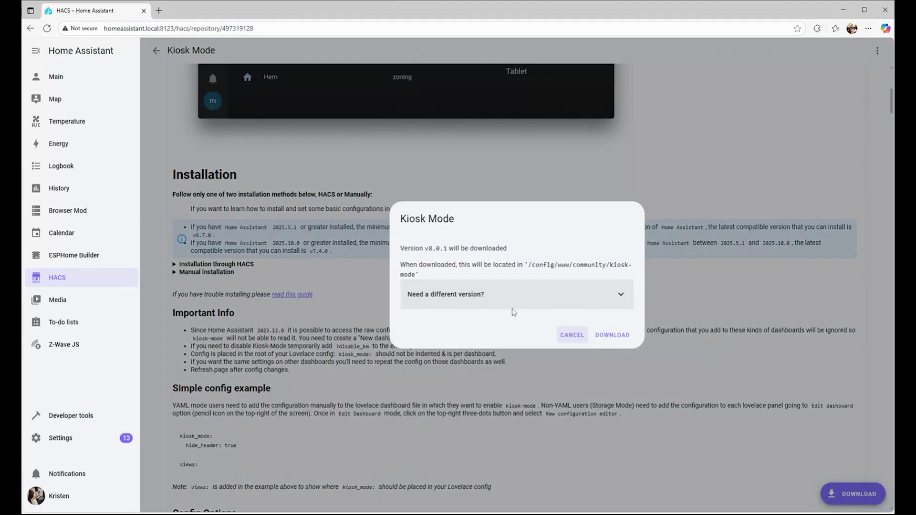
pyautogui.click(612, 335)
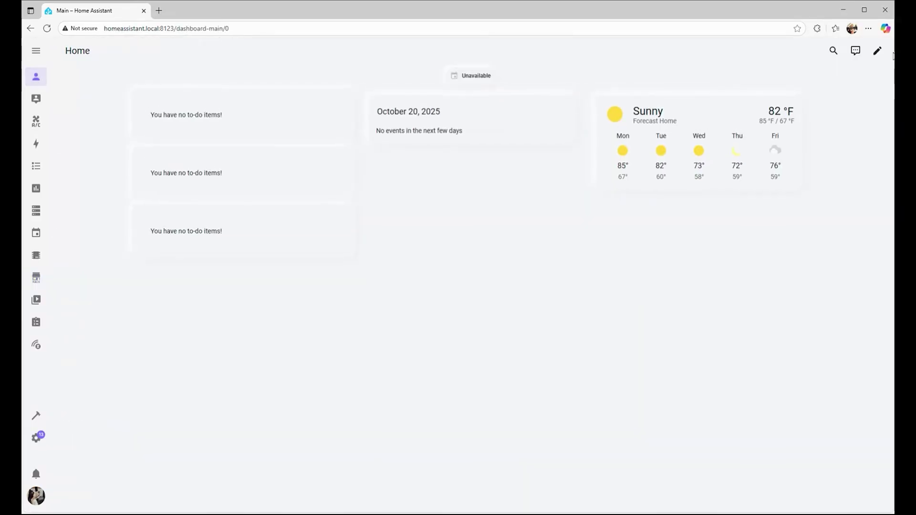
# Add kiosk_mode with hide_header and hide_sidebar true in the raw configuration editor and save.
pyautogui.click(878, 51)
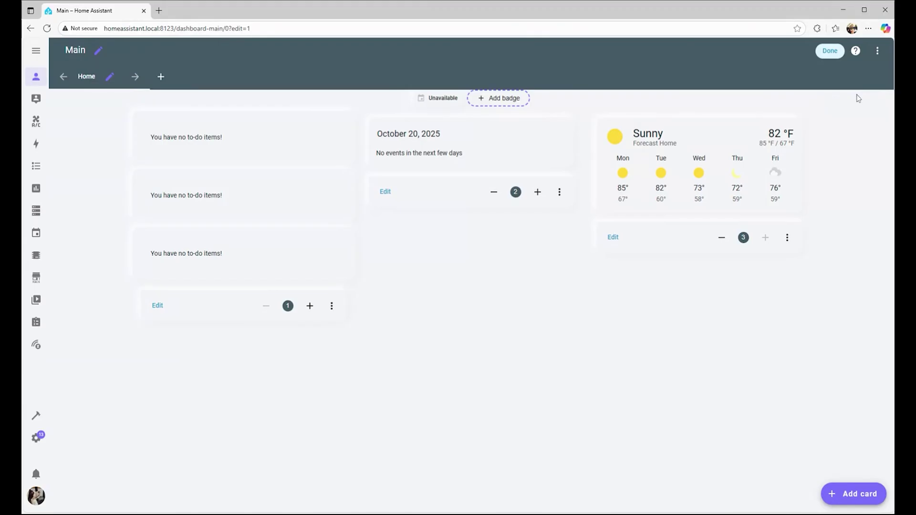
pyautogui.click(877, 51)
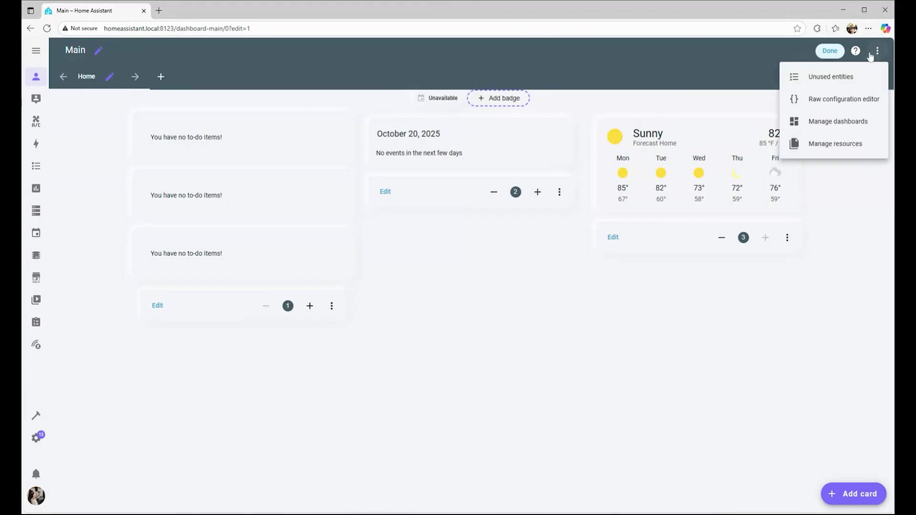
pyautogui.click(841, 97)
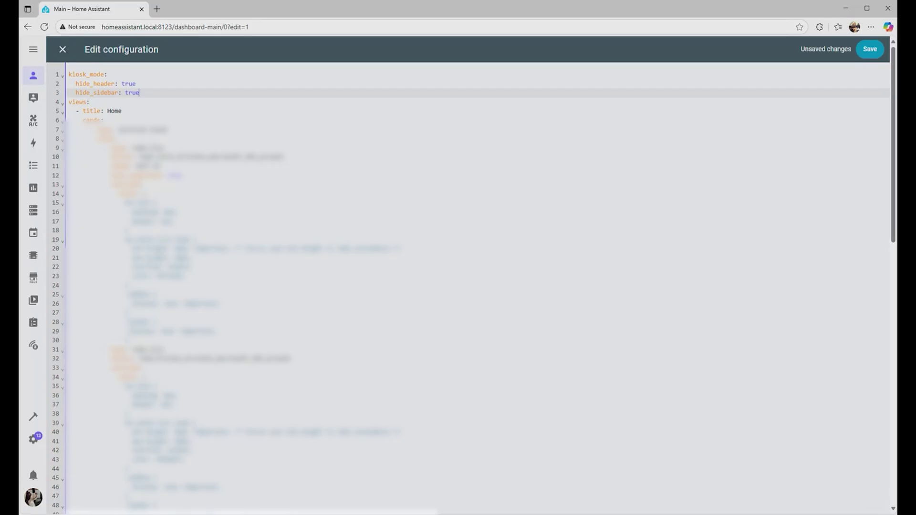
pyautogui.click(871, 56)
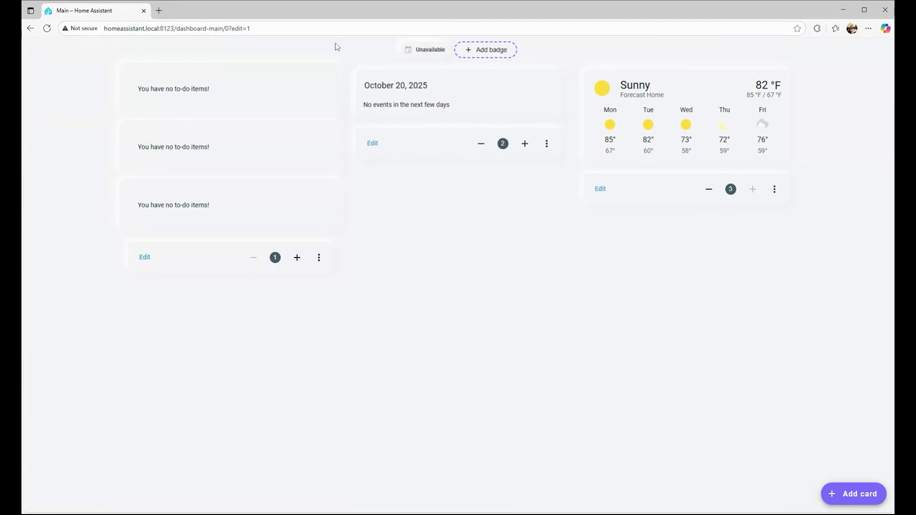
# Navigate to homeassistant.local:8123/lovelace/default_view to load the Overview dashboard.
pyautogui.hotkey('ctrl', 'l')
pyautogui.write('http://homeassistant.local:8123/lovelace/default_view')
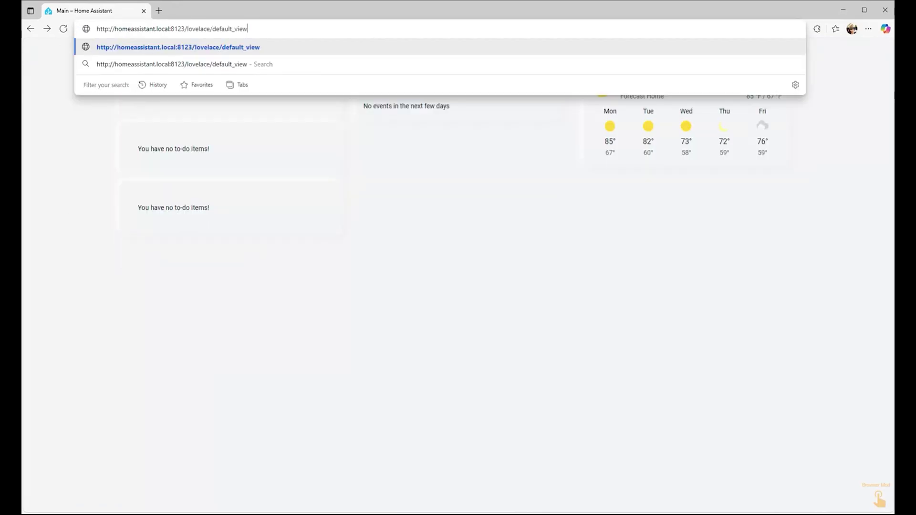
pyautogui.press('Return')
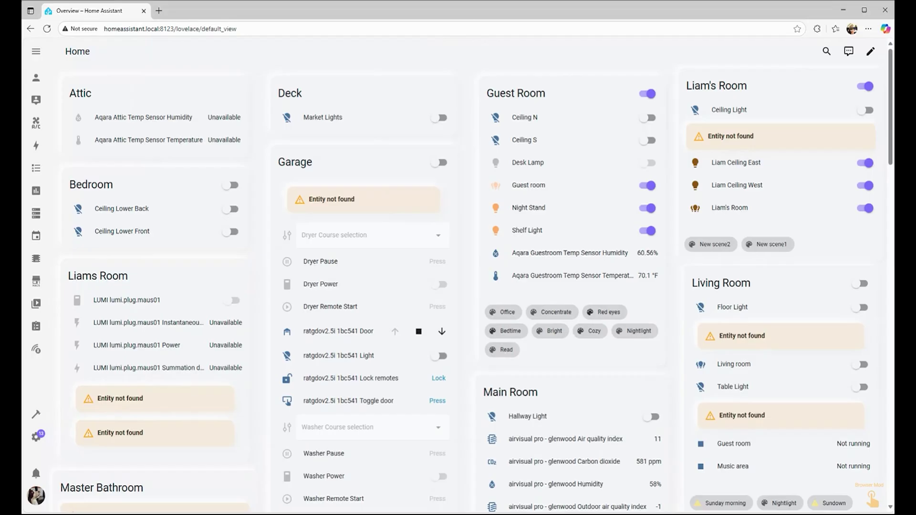